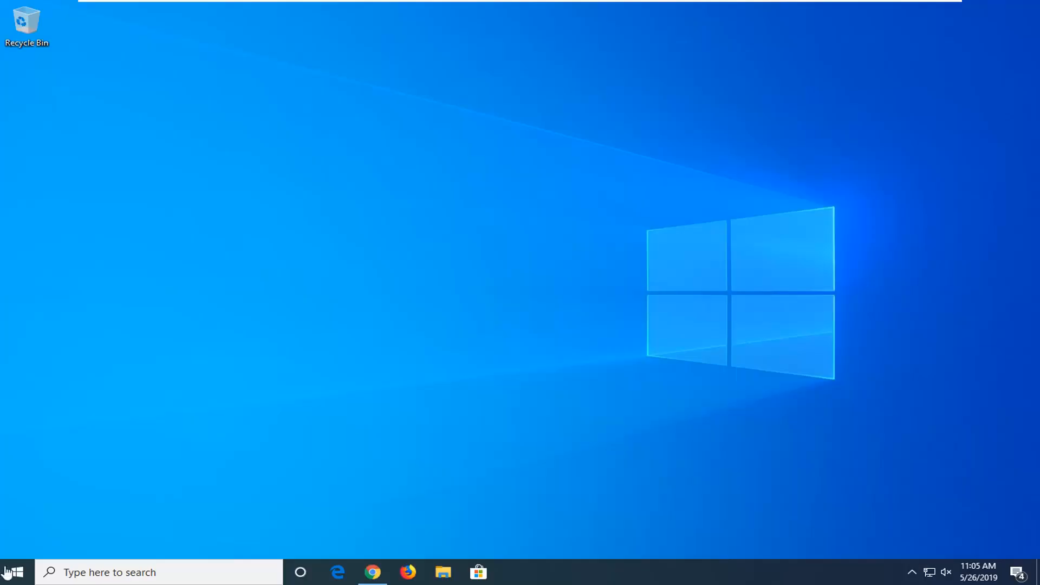
Step: Review installed programs in Control Panel's Programs and Features, then close it
left_click(11, 573)
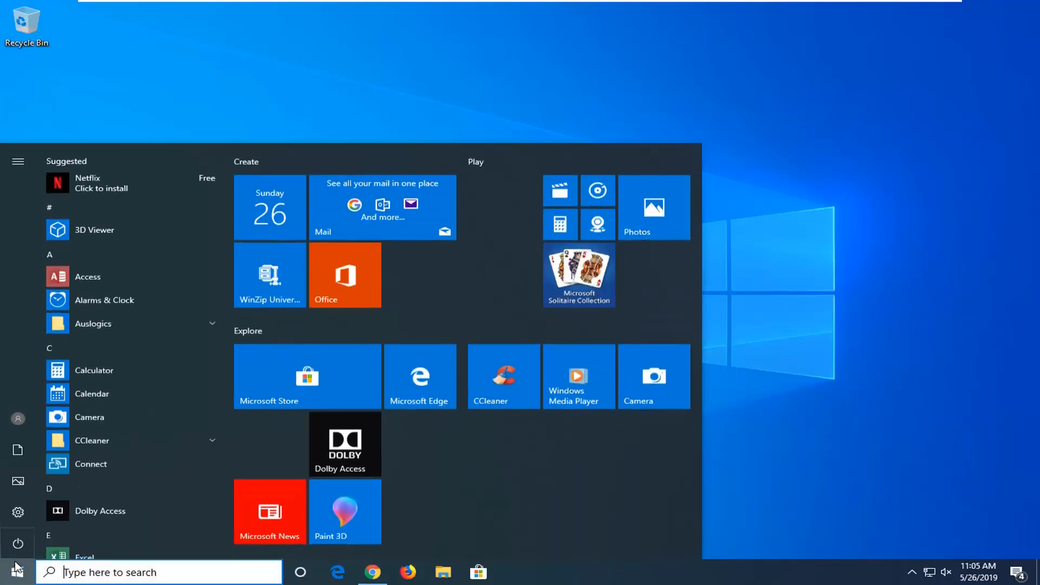
type("contr")
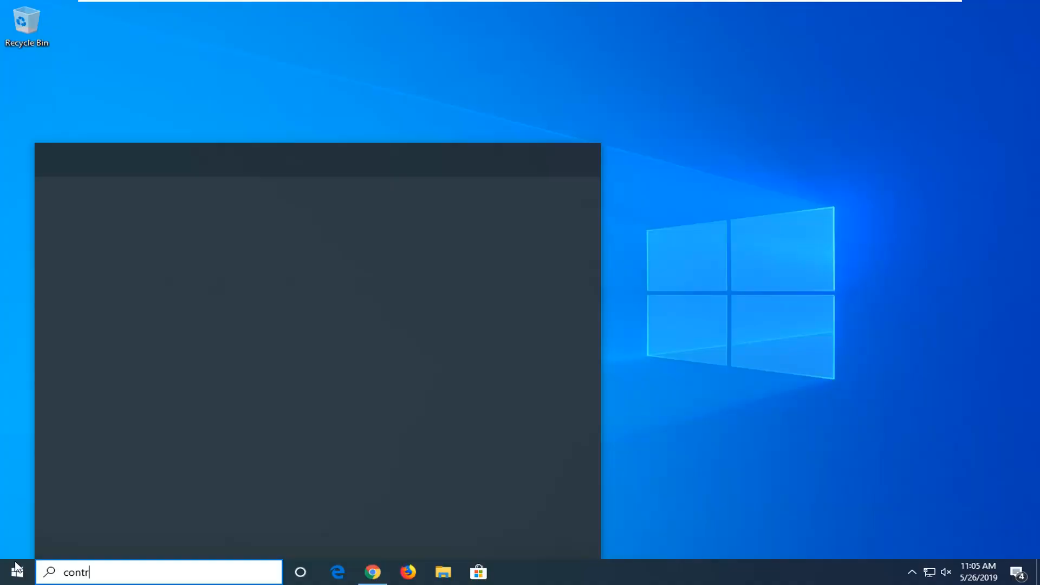
type("ol panel")
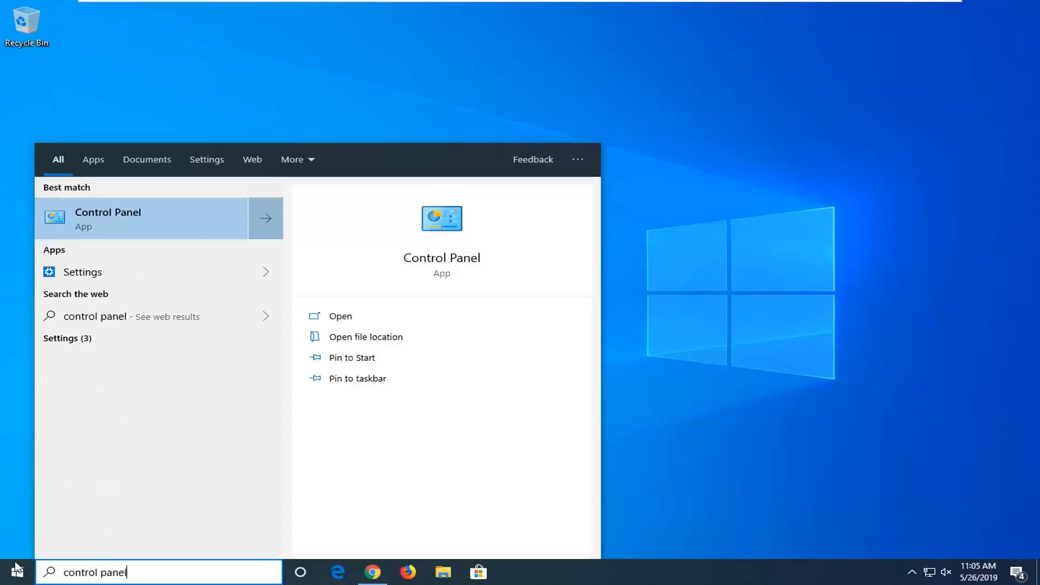
left_click(145, 228)
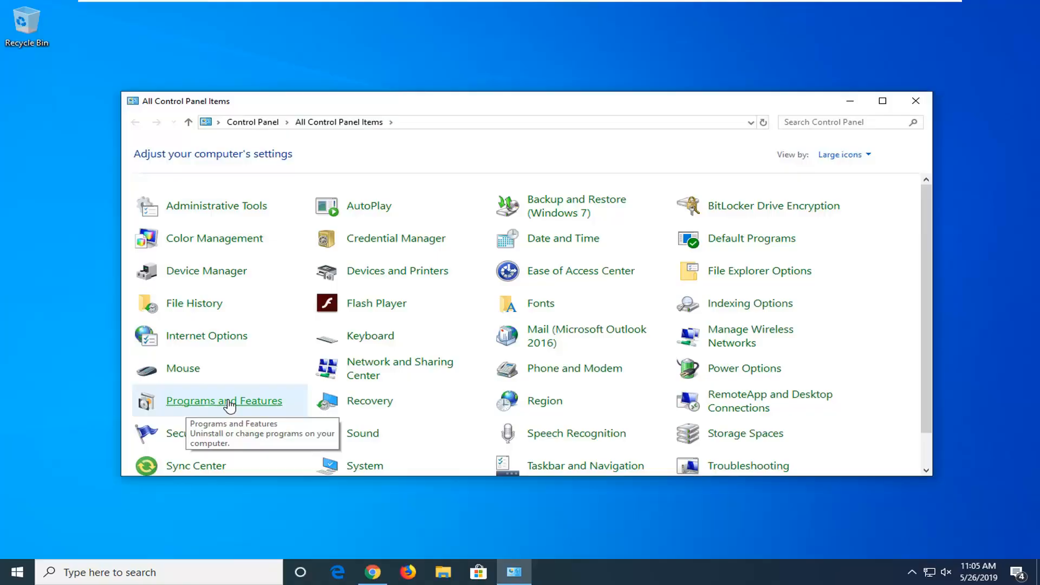
left_click(845, 154)
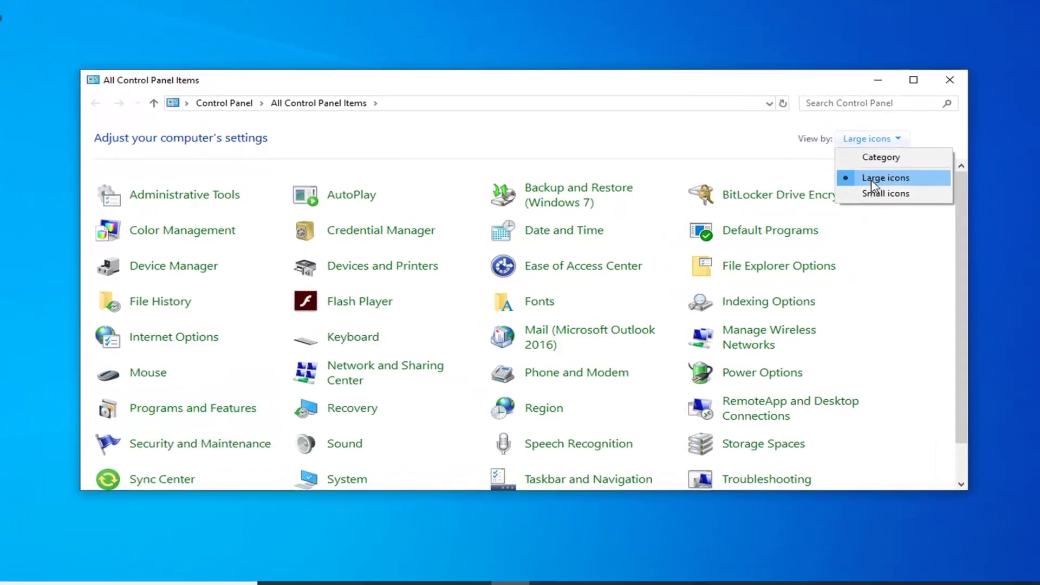
left_click(883, 178)
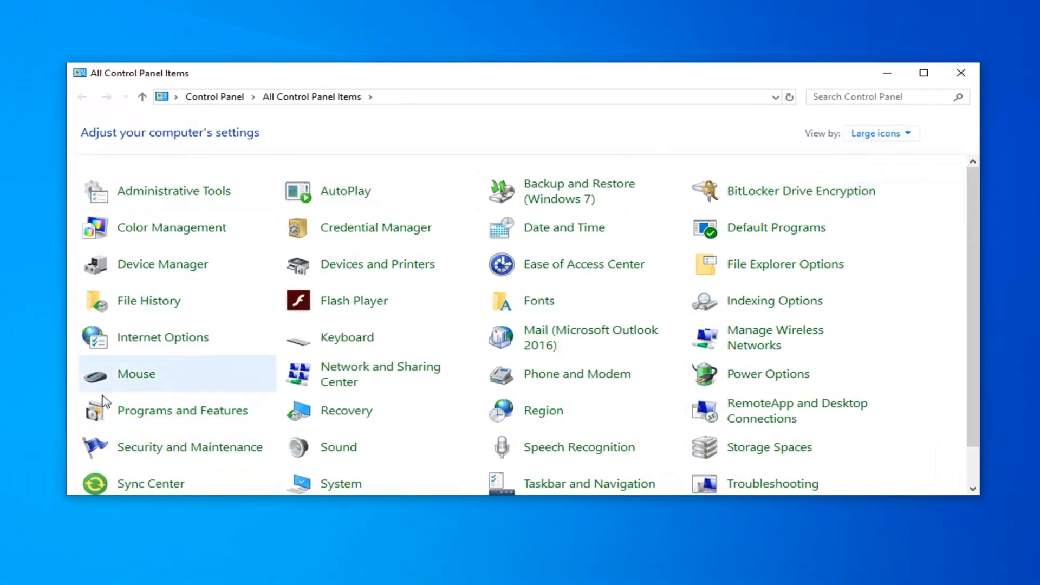
left_click(187, 414)
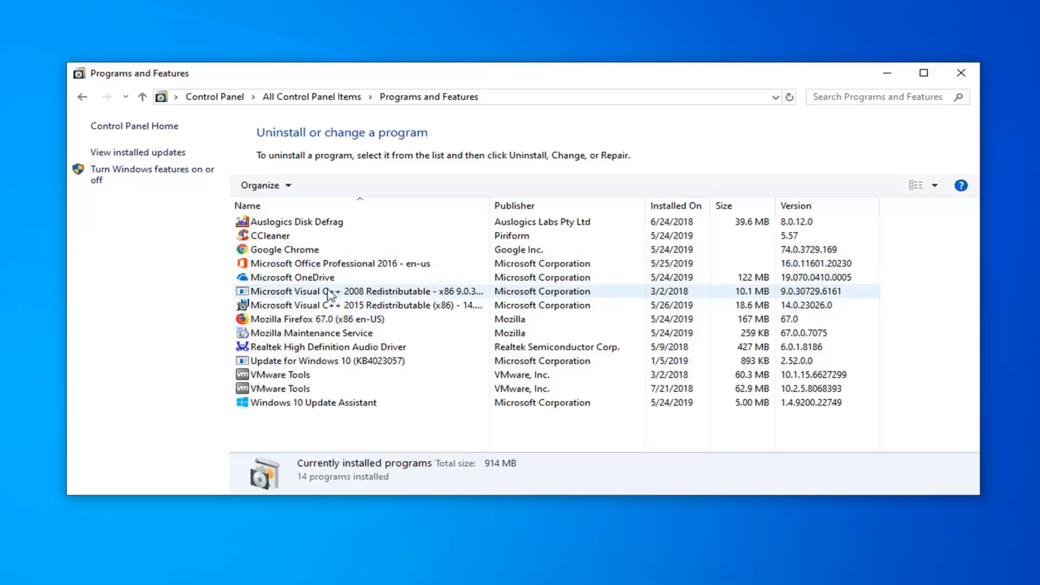
left_click(301, 307)
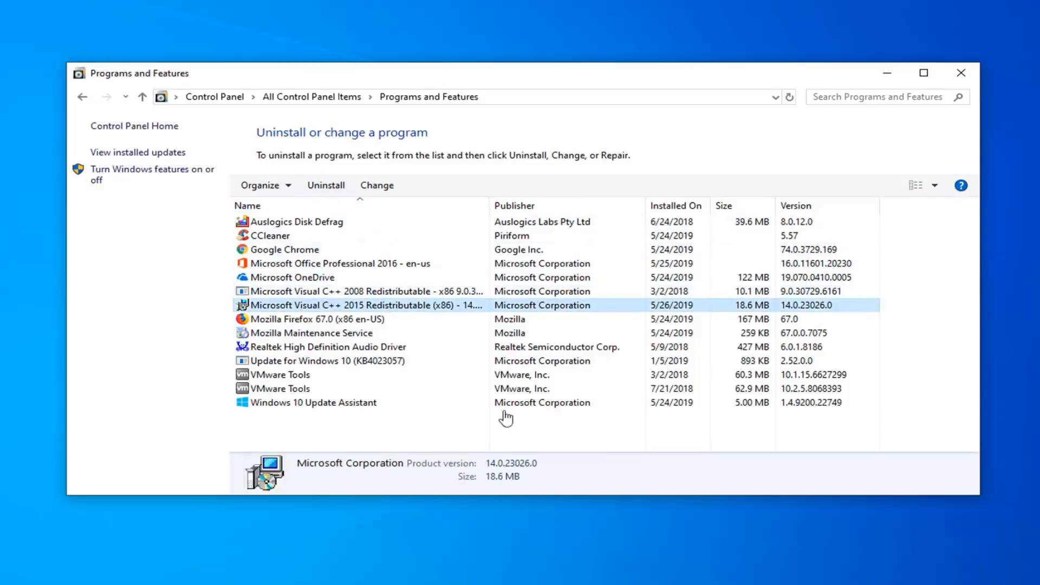
left_click(961, 73)
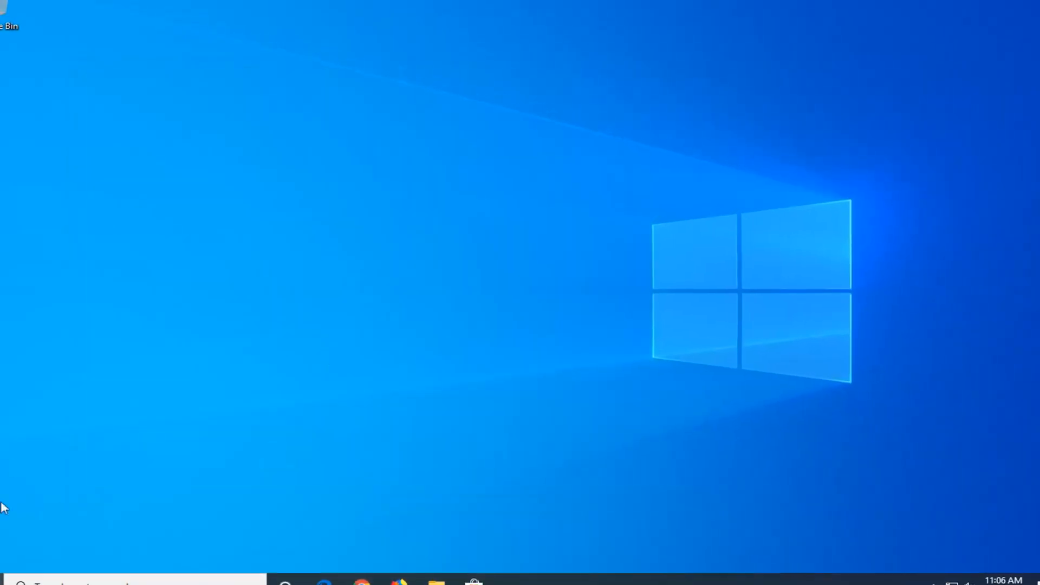
Step: Launch File Explorer and browse This PC into Local Disk (C:)
left_click(17, 572)
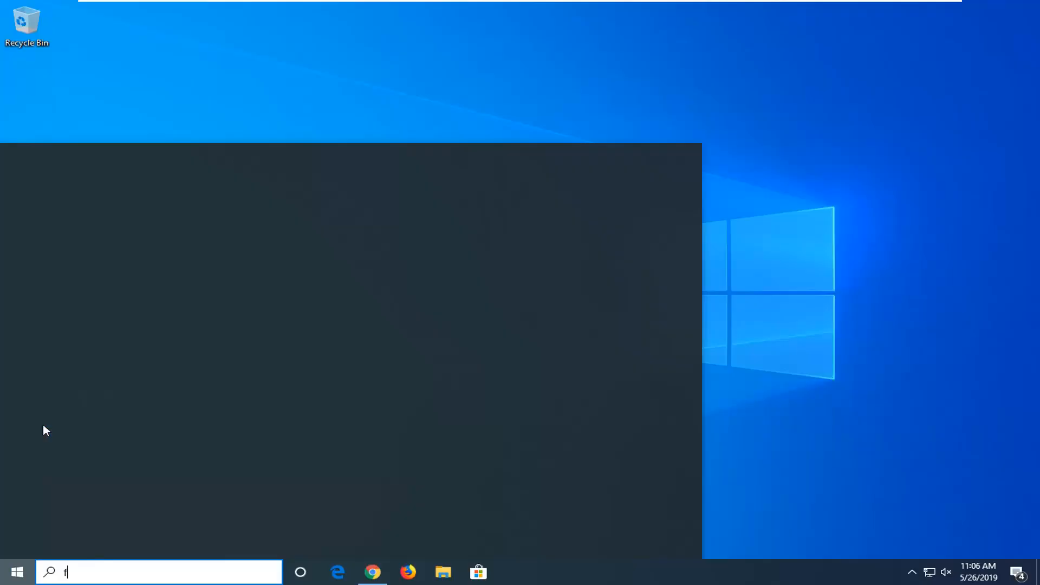
type("file explorer")
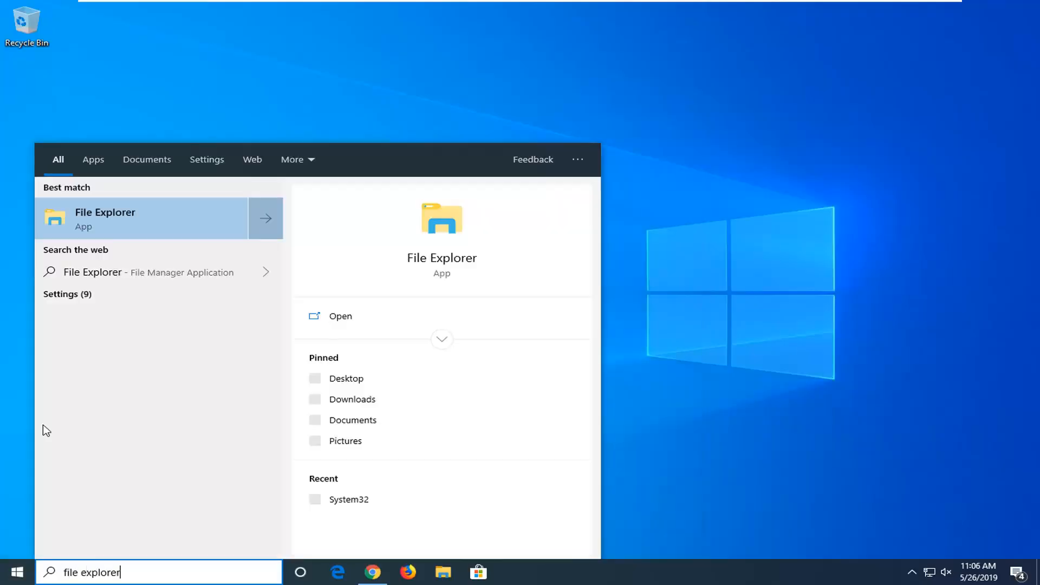
left_click(97, 212)
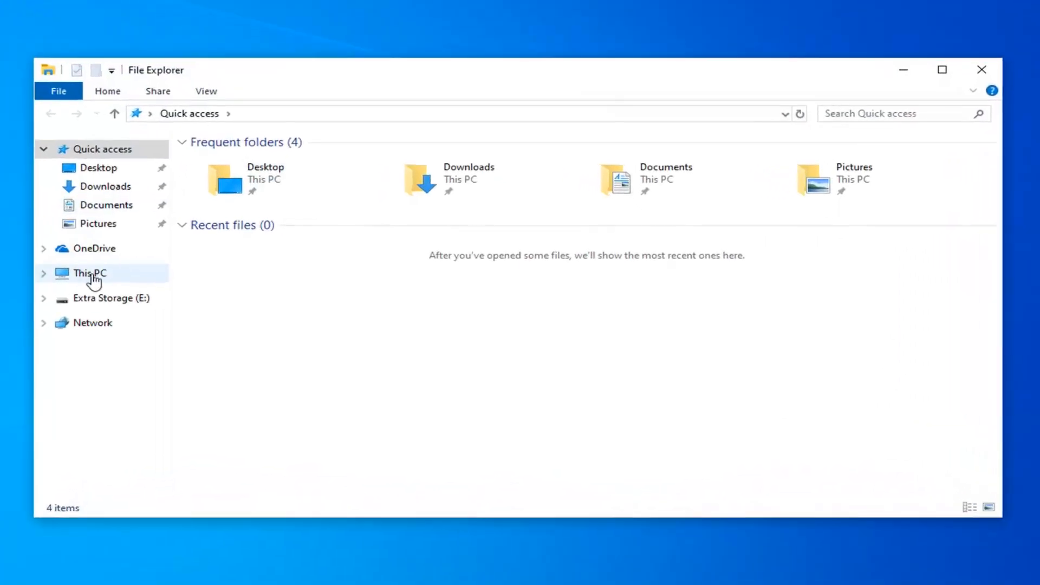
left_click(91, 276)
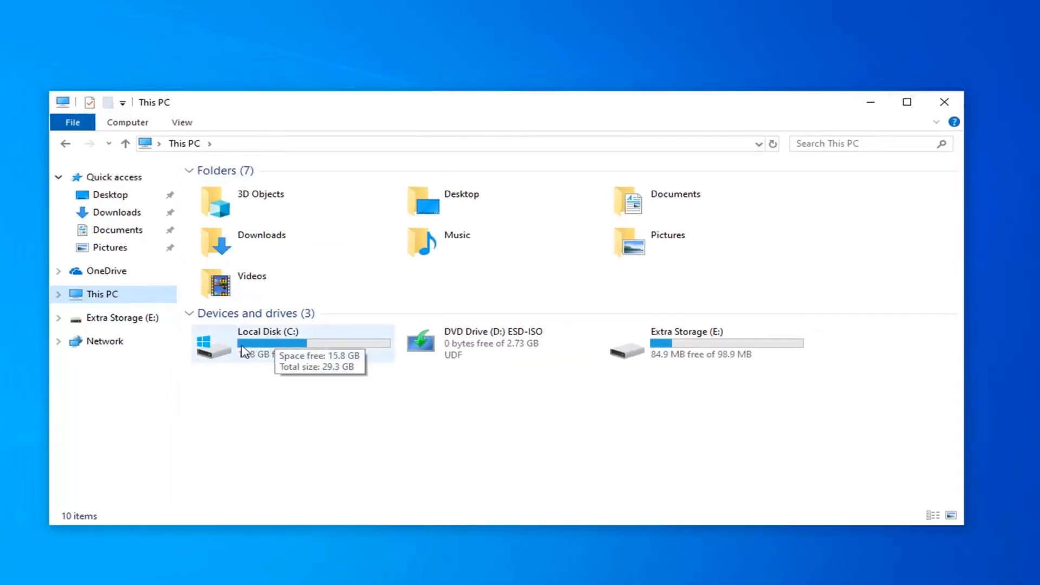
mouse_move(218, 357)
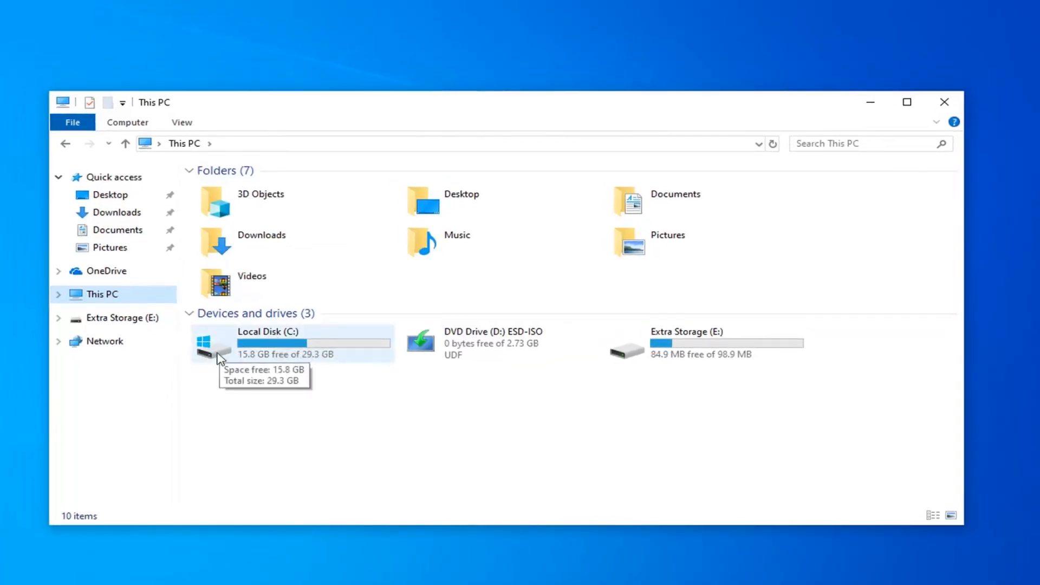
double_click(277, 349)
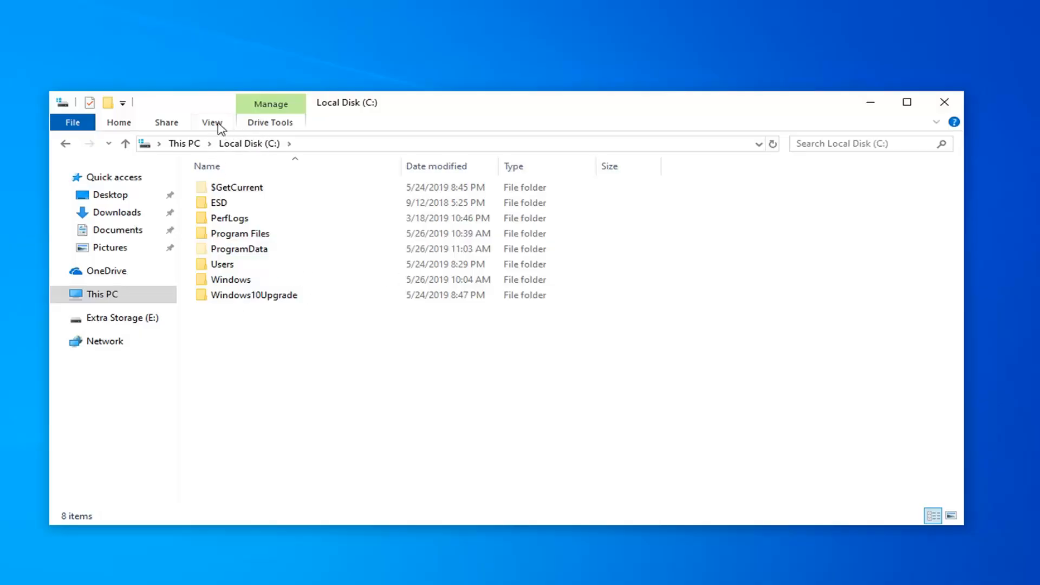
Step: Enable showing hidden files, folders and drives in Folder Options
left_click(213, 121)
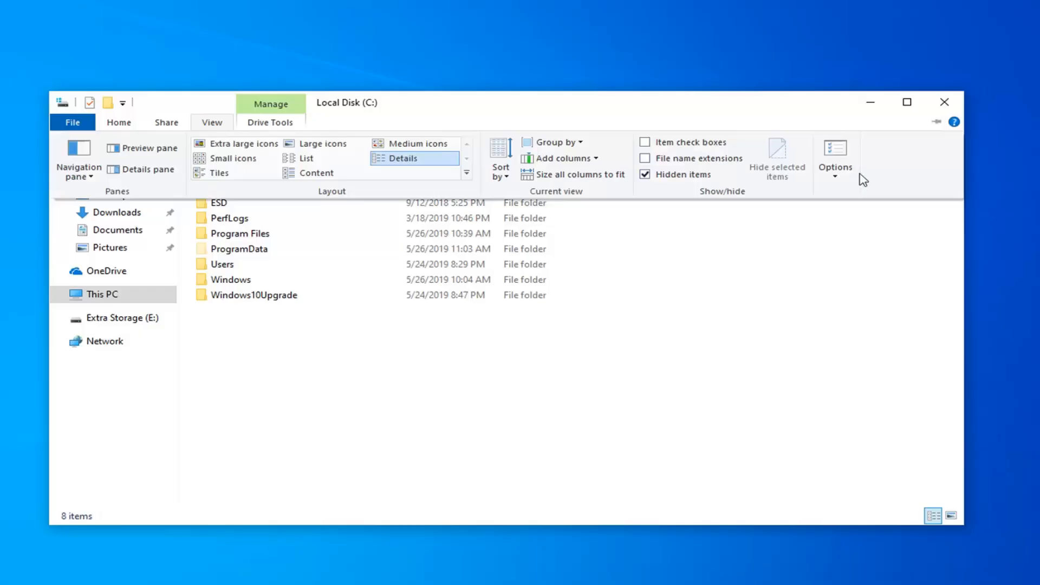
left_click(830, 165)
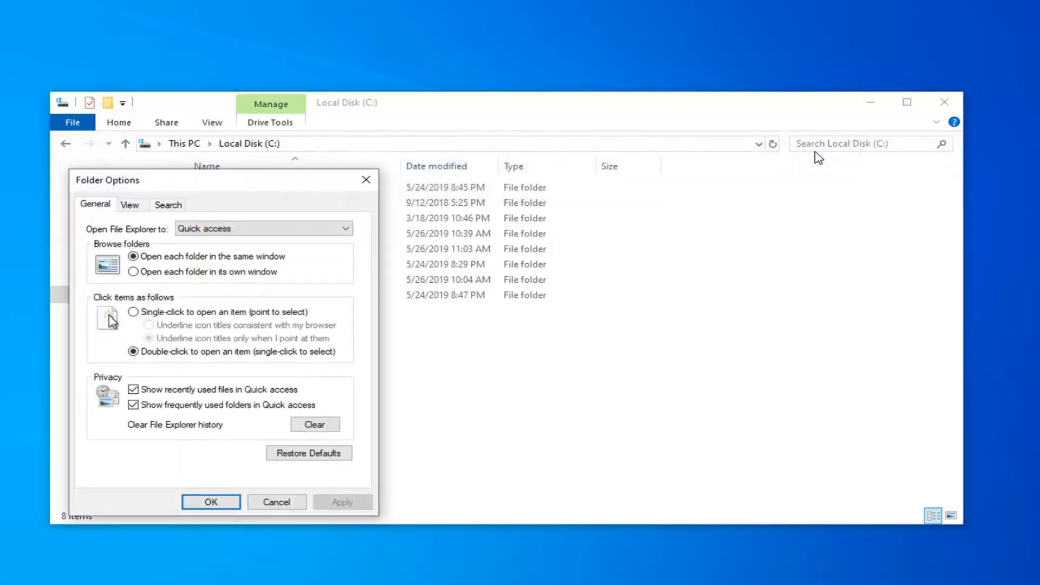
left_click(129, 206)
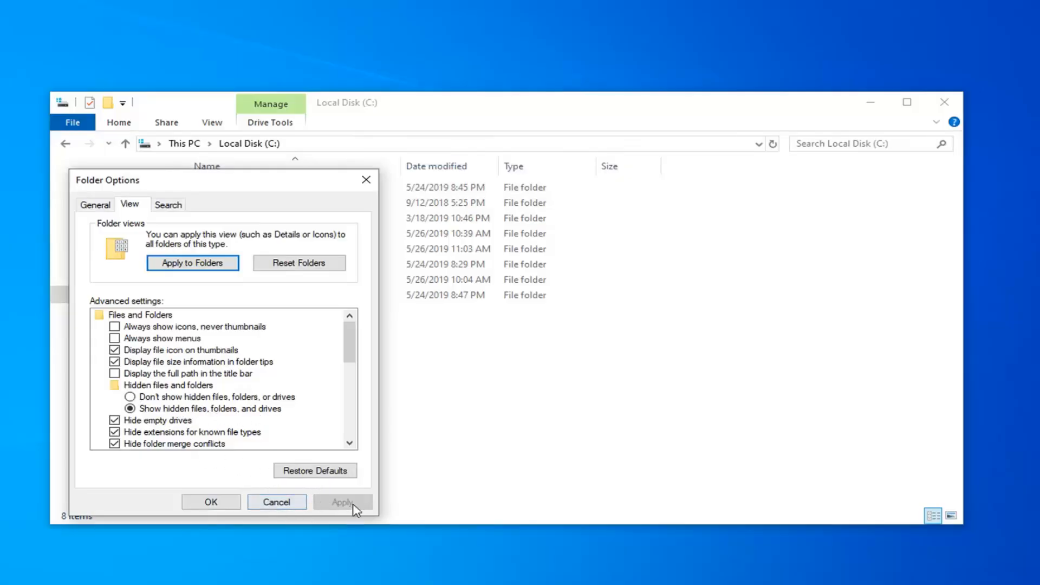
left_click(210, 501)
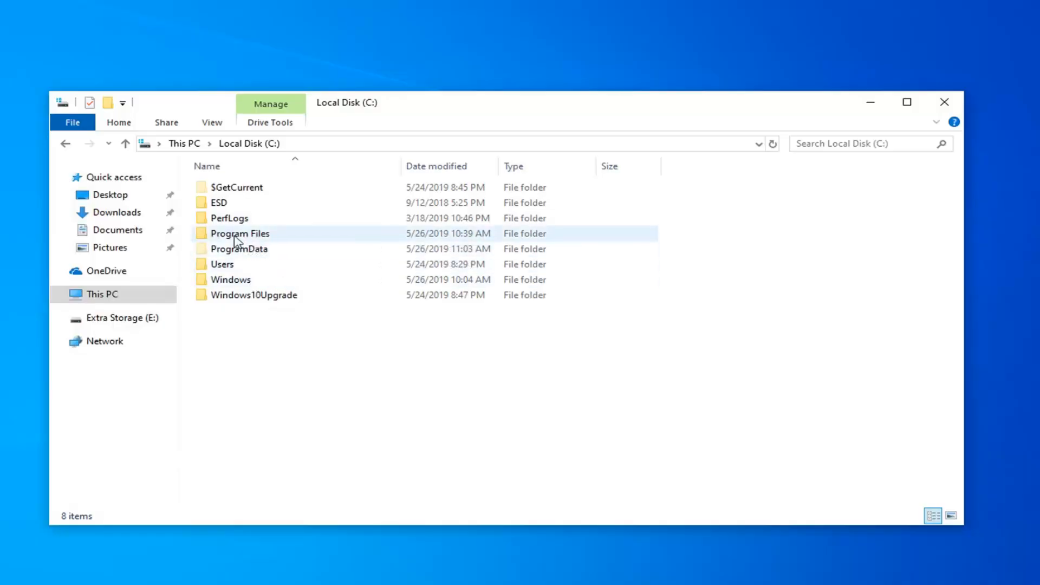
Step: Inspect Program Files for leftover Steam folders, deleting nothing, and return to C:
double_click(236, 236)
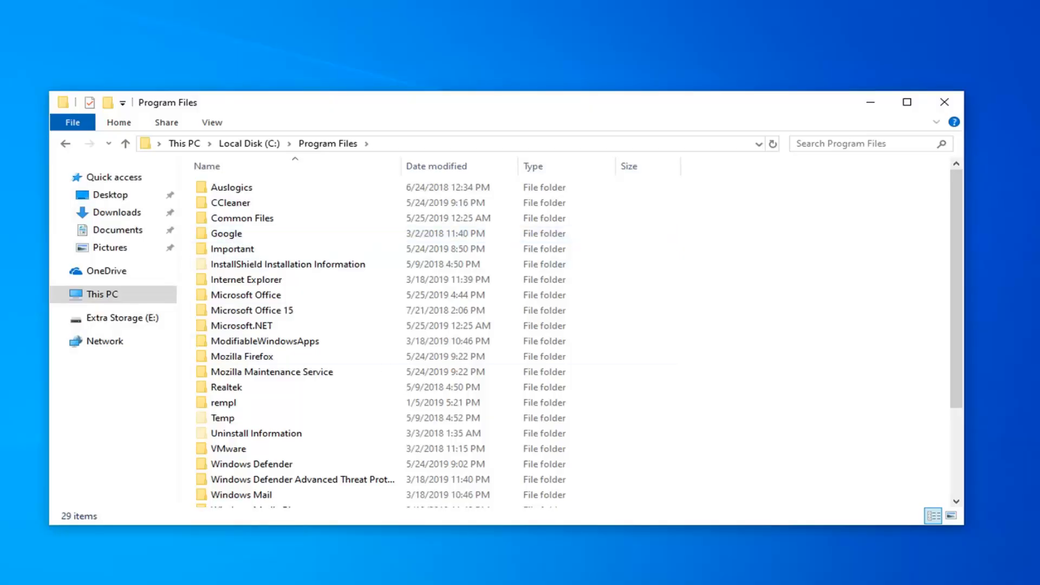
right_click(265, 342)
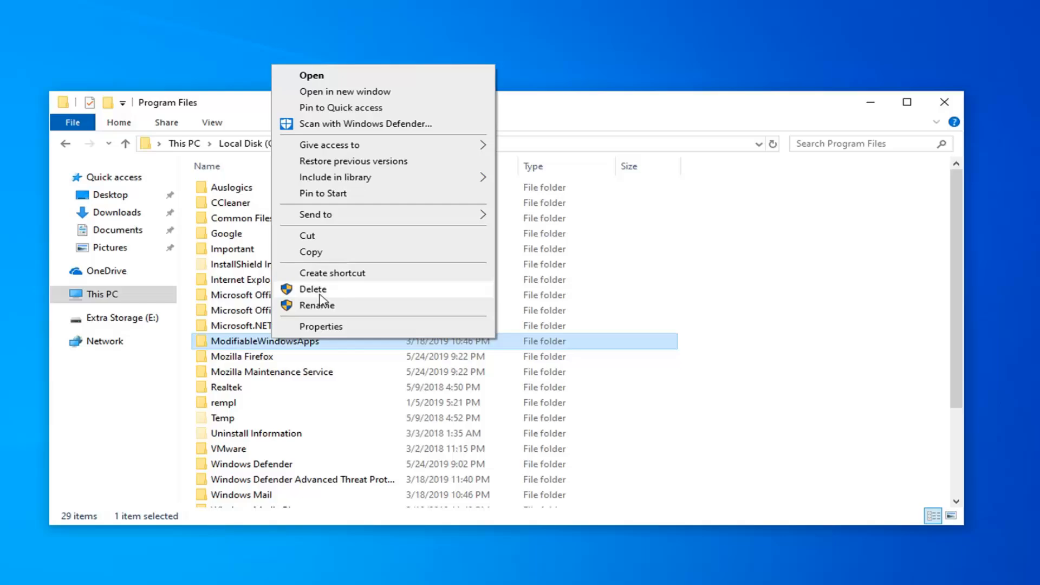
left_click(216, 281)
left_click(250, 143)
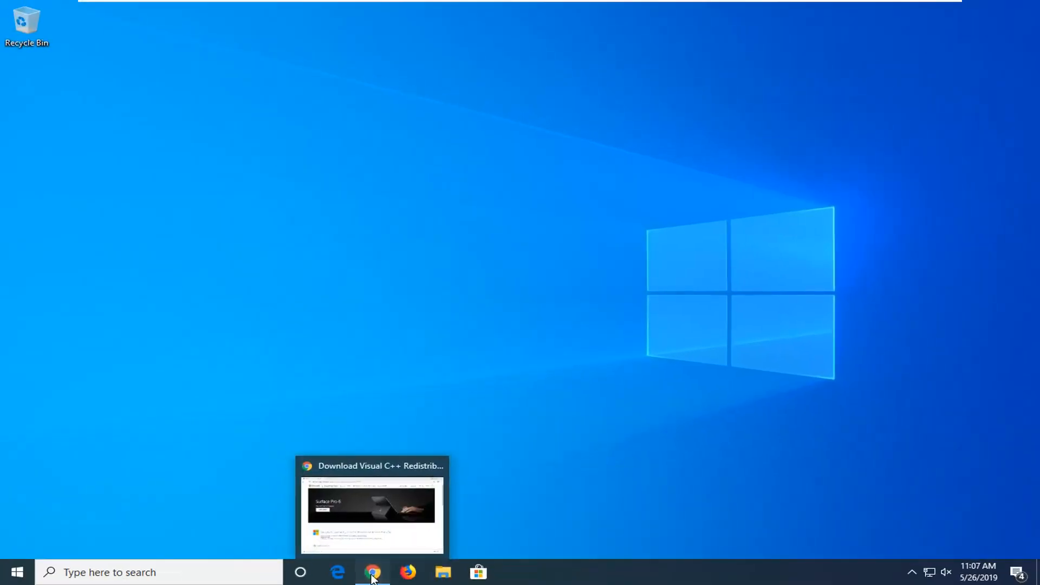
Step: Go to google.com in Chrome and search for steam
left_click(373, 572)
left_click(253, 34)
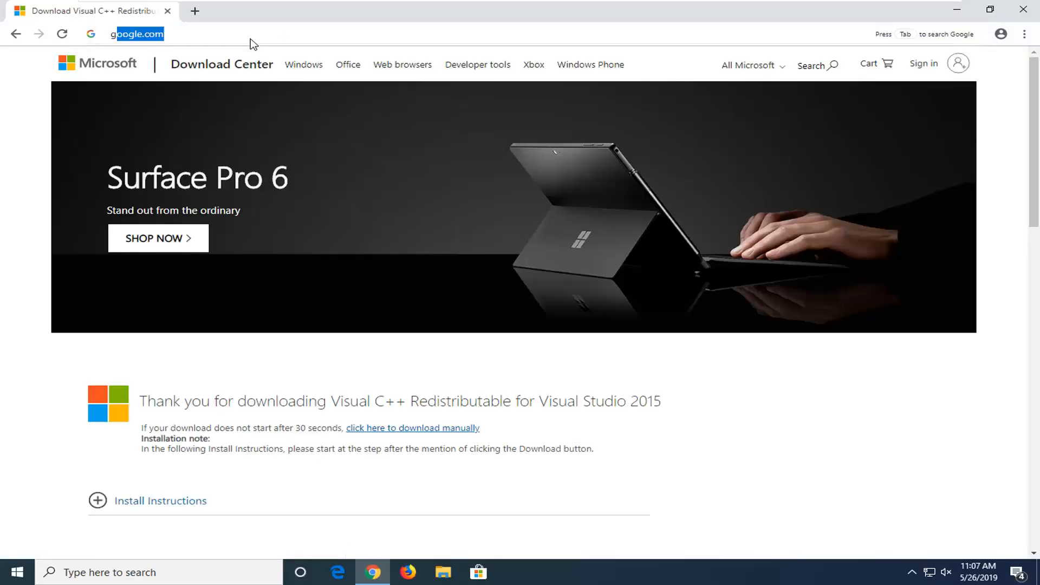
type("google.com")
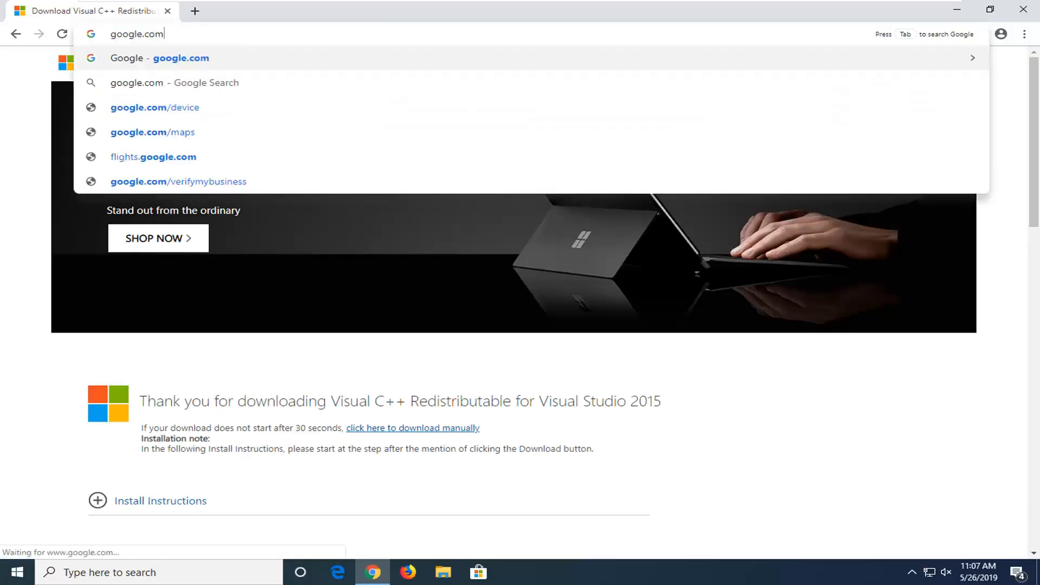
key("Return")
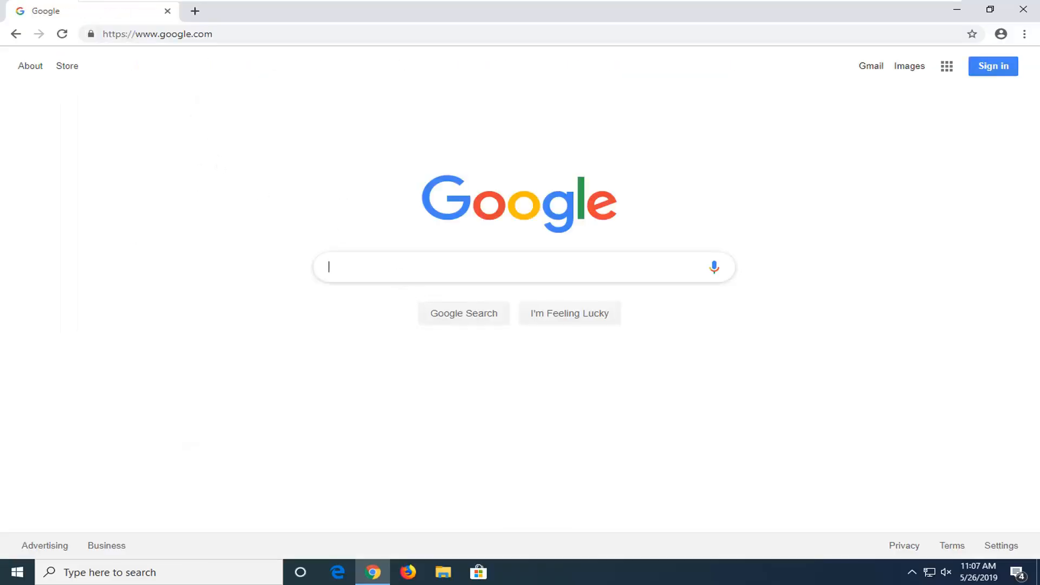
type("steam")
key("Return")
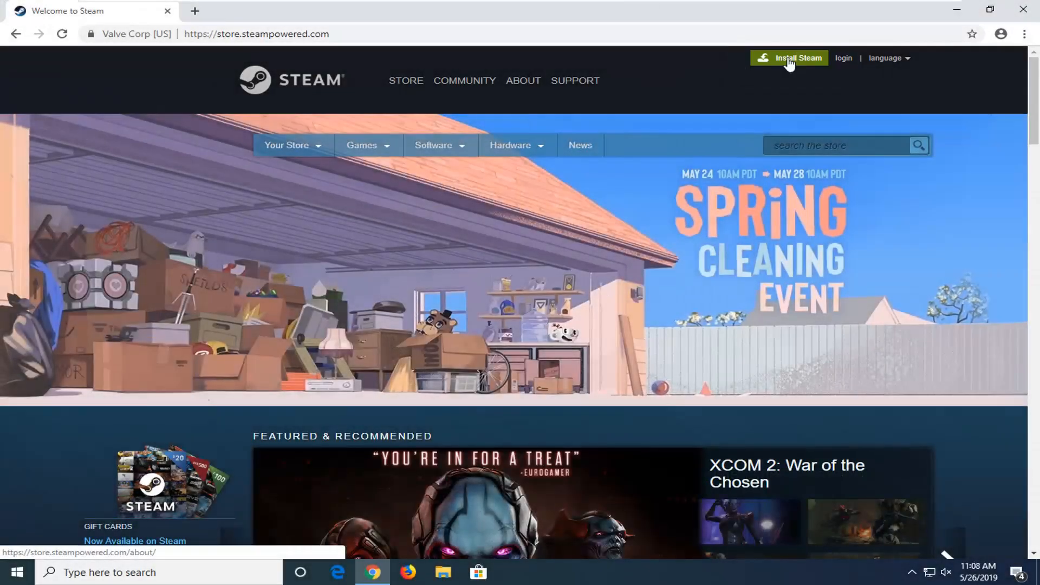
Step: Download the Steam installer from the Install Steam page
left_click(786, 61)
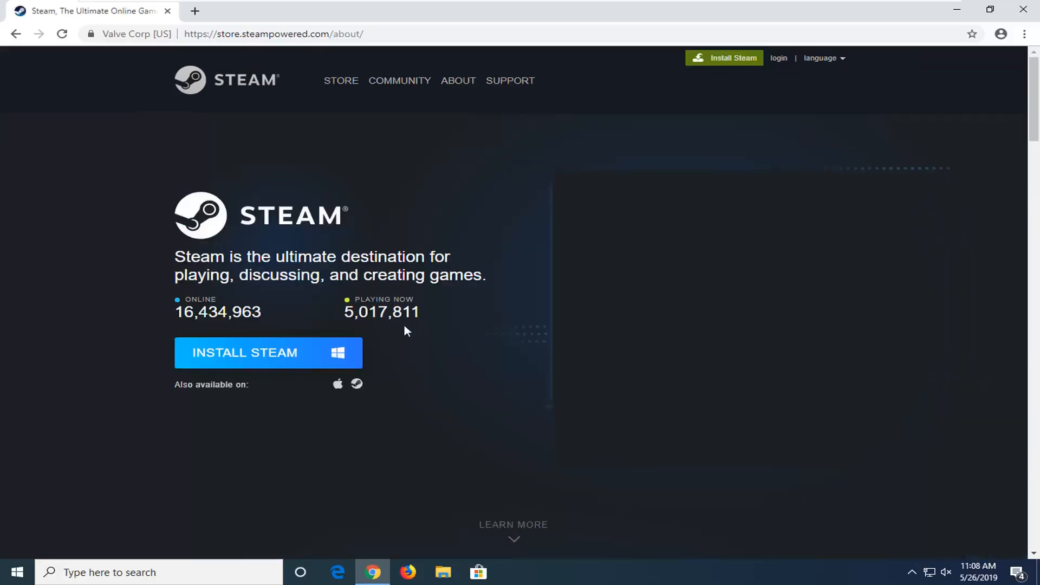
left_click(242, 352)
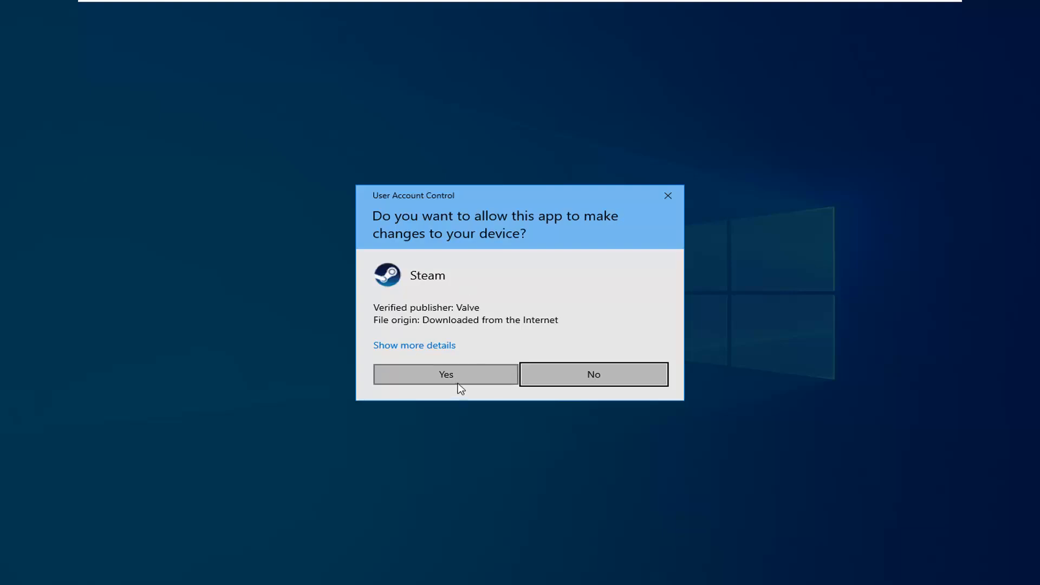
Step: Install Steam in English to C:\Program Files\Steam with 'Run Steam' unchecked
left_click(455, 376)
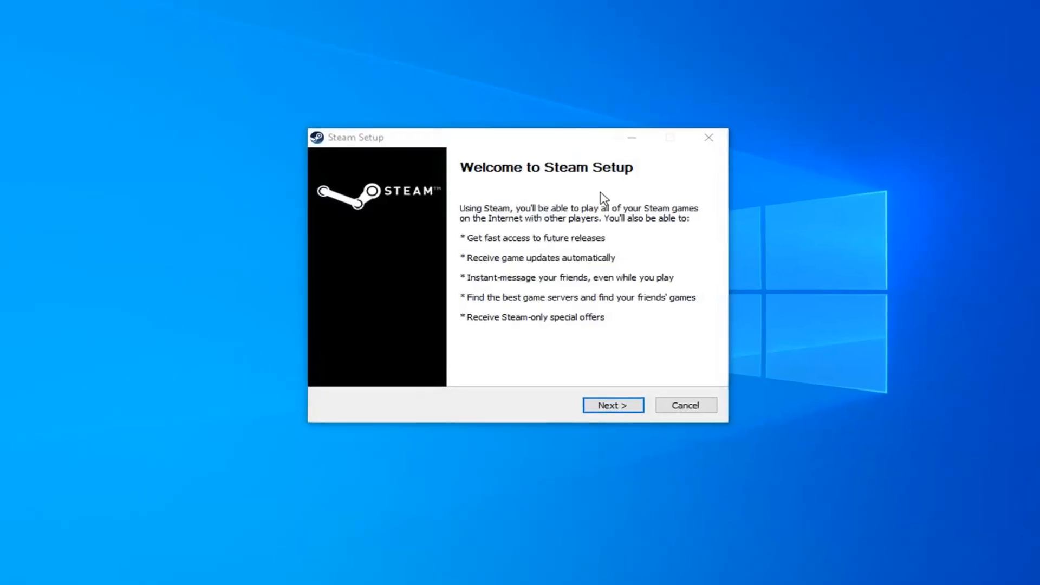
left_click(612, 405)
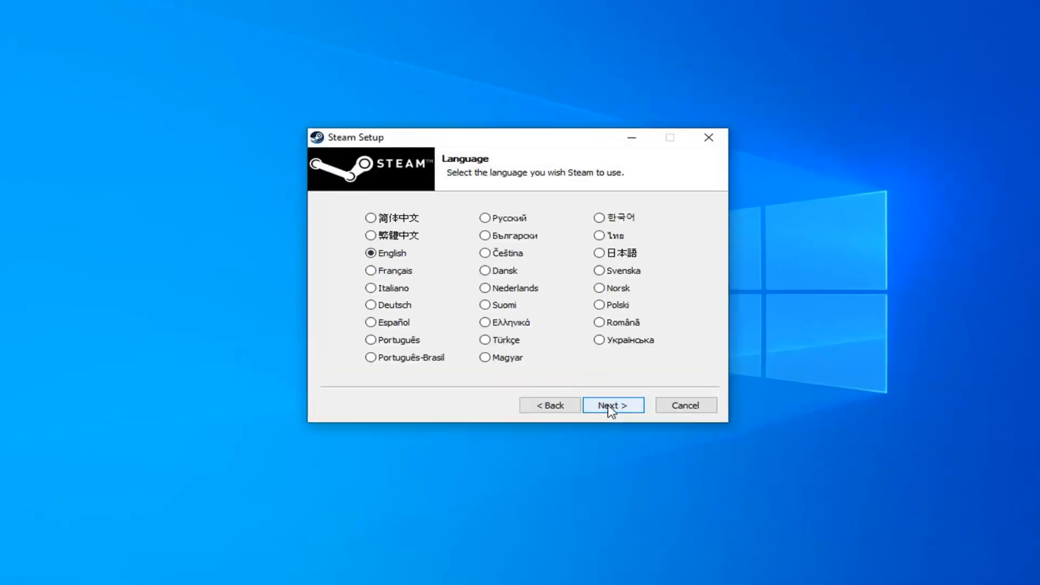
left_click(611, 406)
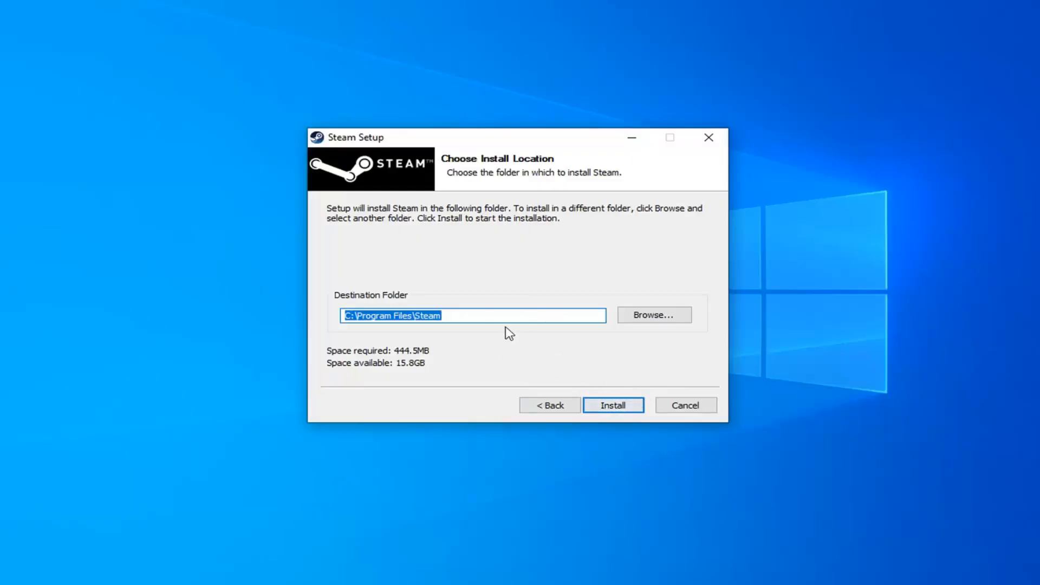
left_click(613, 405)
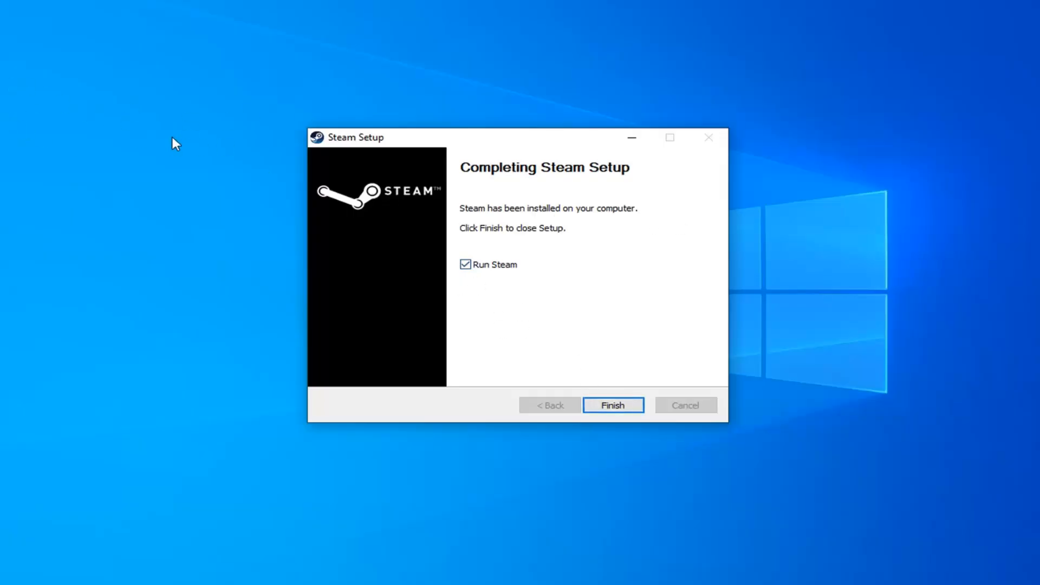
left_click(490, 275)
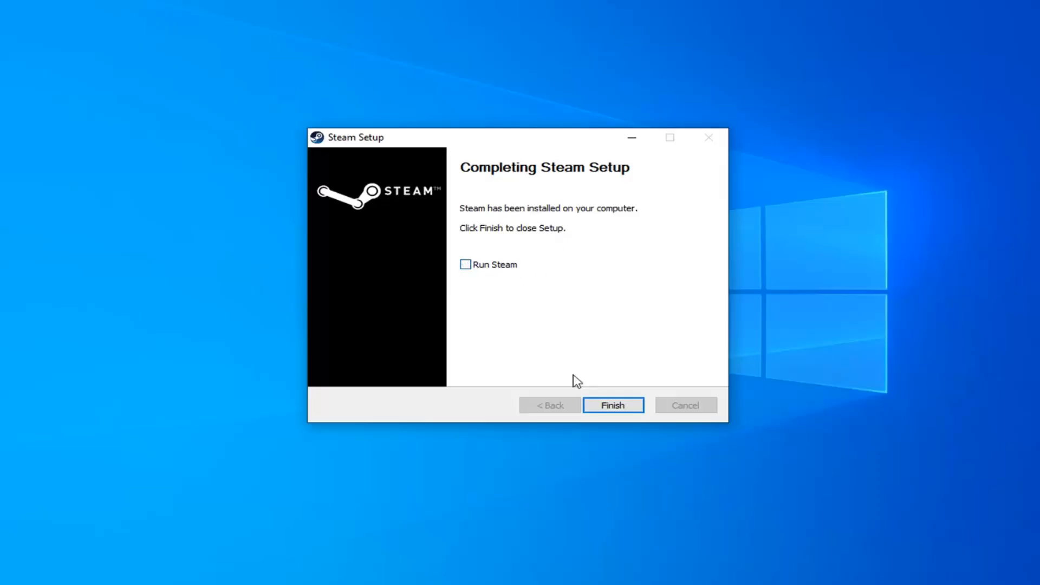